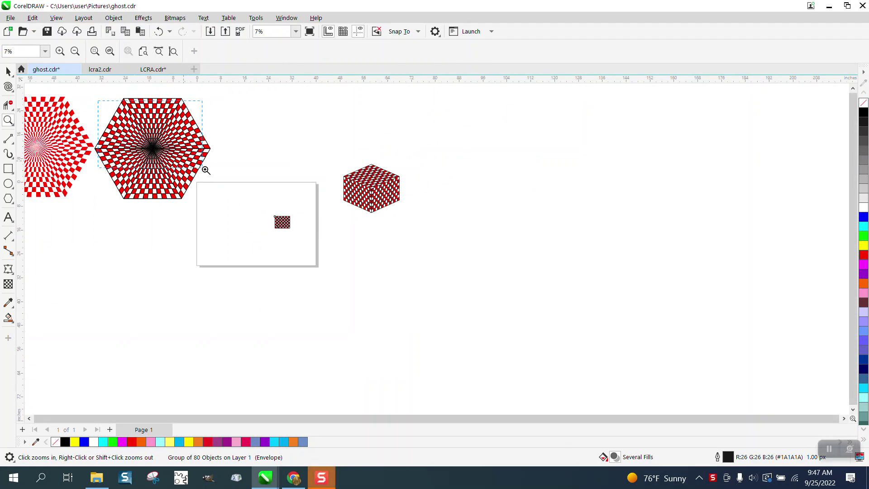
Zoom onto the sample cube, then close in on the small flat red-and-white checkerboard.
scroll(206, 171, up, 2)
scroll(181, 184, down, 2)
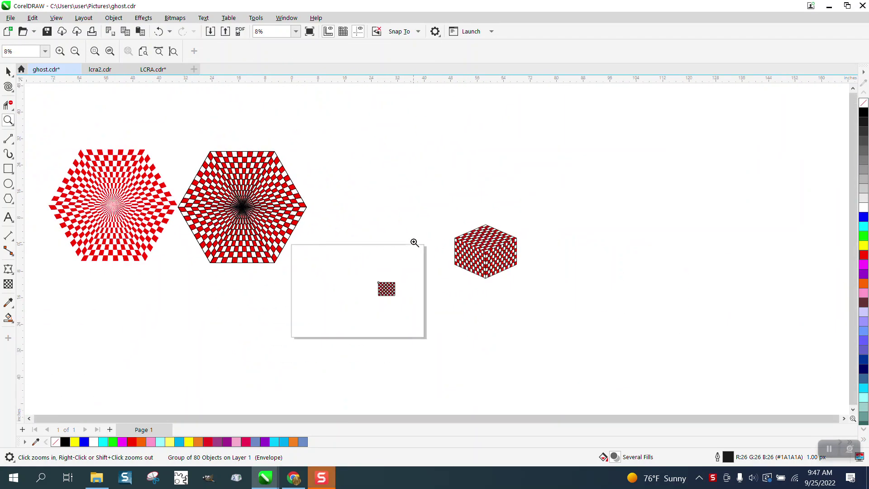
drag(415, 212, 558, 287)
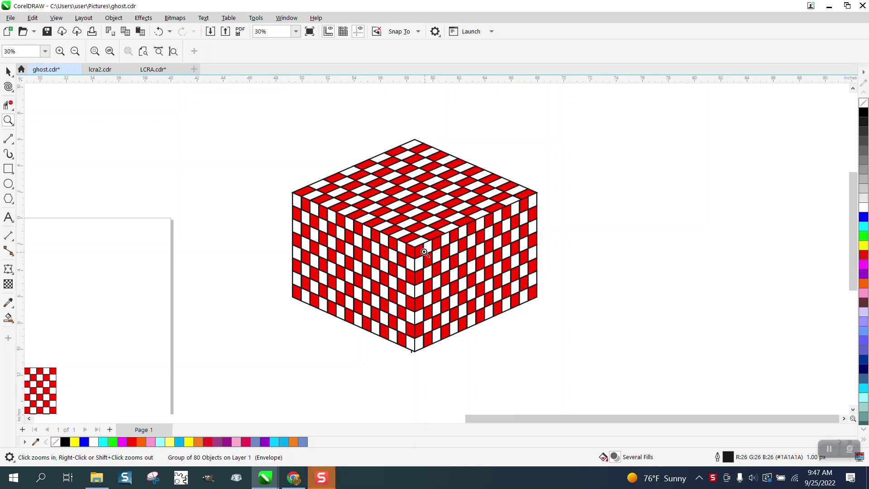
scroll(424, 252, down, 5)
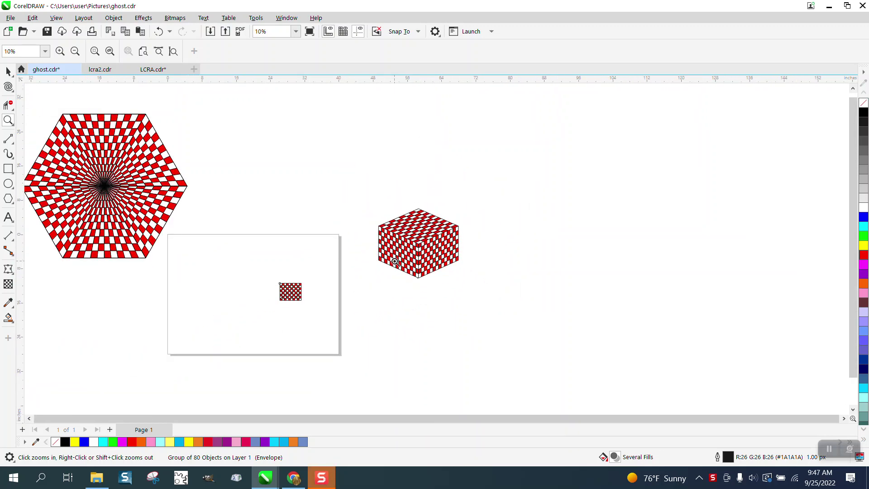
drag(265, 281, 357, 321)
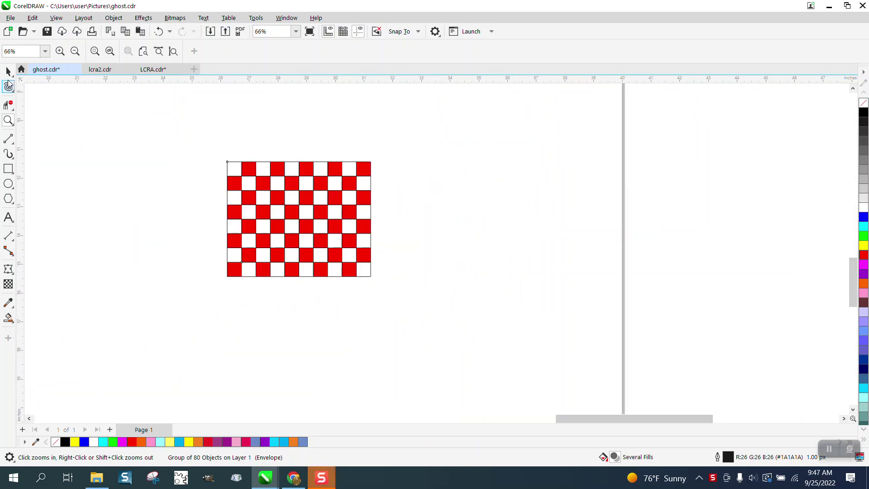
Move the checkerboard right and draw a six-sided polygon to its left.
click(8, 72)
drag(308, 181, 495, 190)
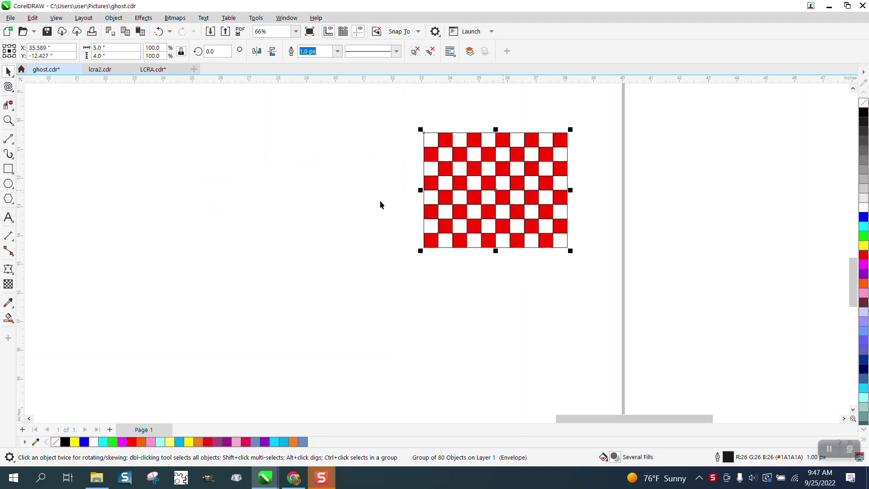
click(9, 198)
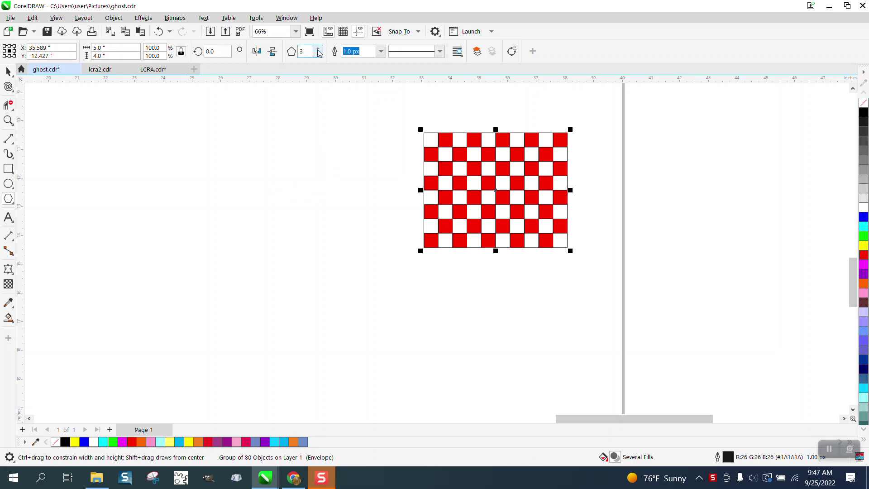
drag(309, 140, 238, 277)
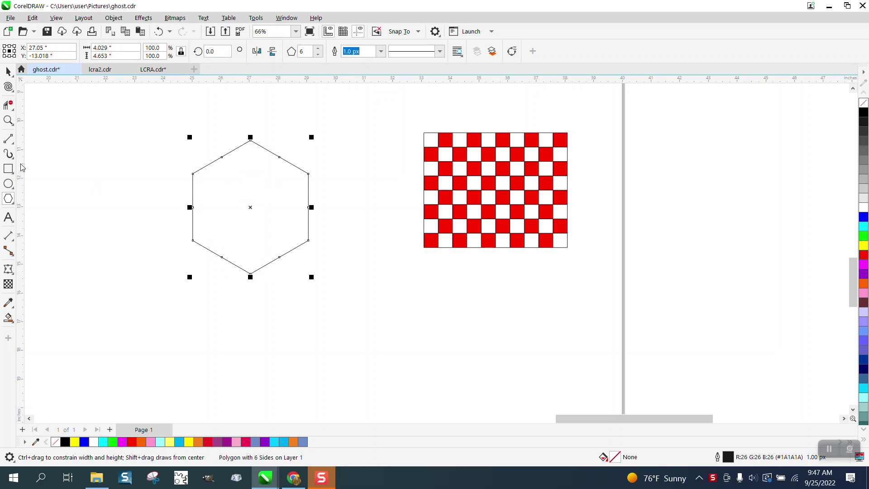
Draw 2-point lines from the right, left and bottom vertices to the hexagon's centre.
click(14, 145)
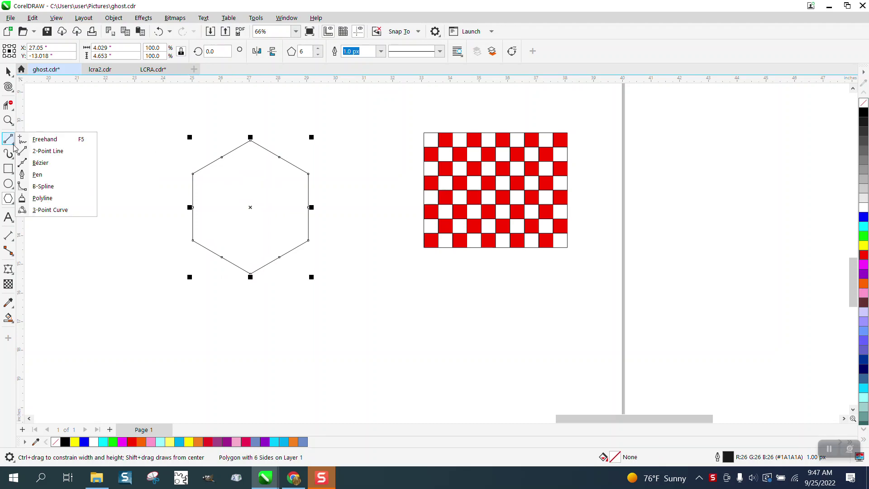
click(72, 150)
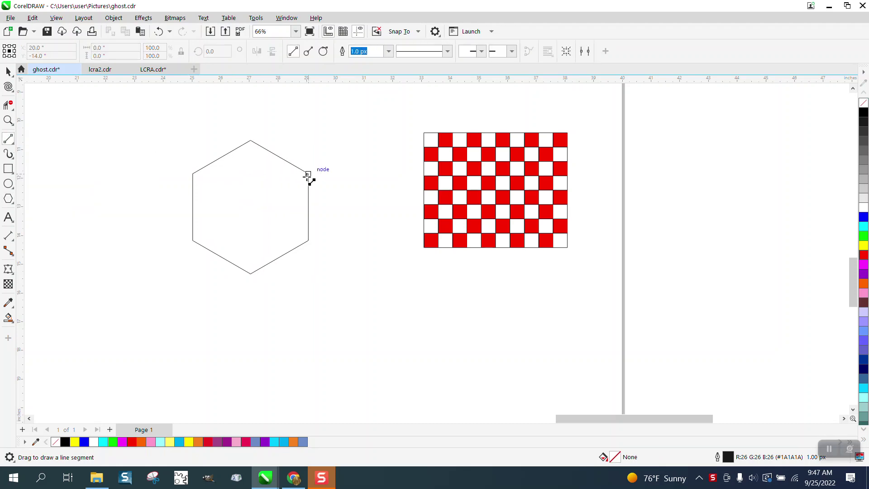
drag(308, 174, 250, 207)
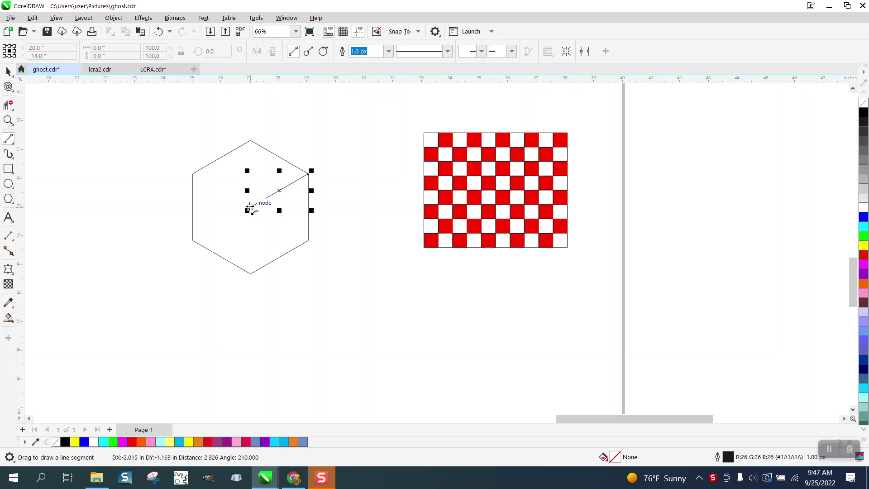
drag(194, 175, 250, 207)
drag(250, 274, 250, 207)
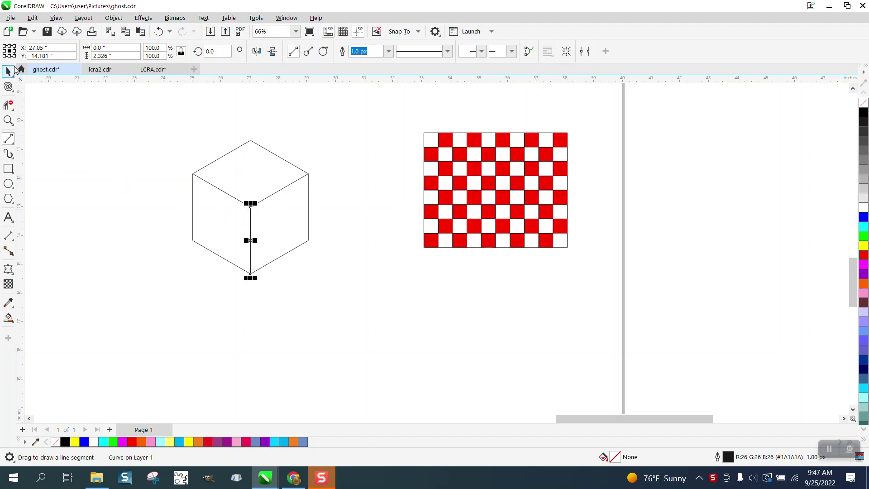
click(8, 71)
click(389, 186)
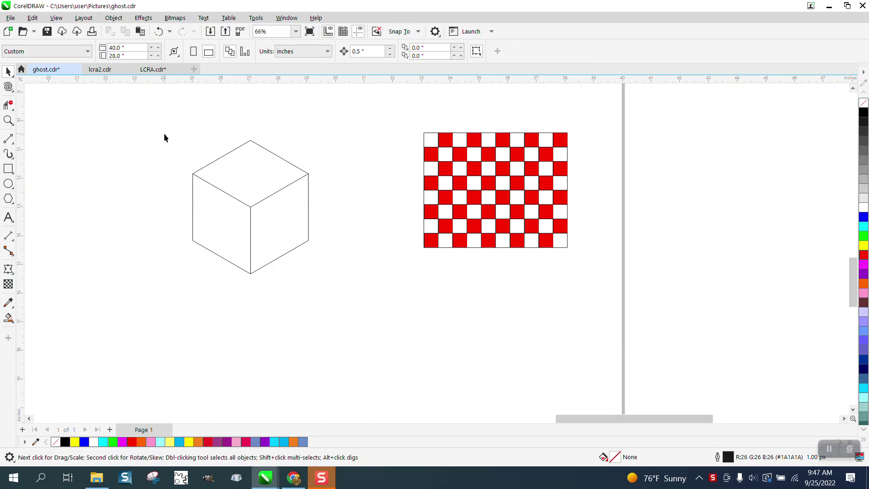
Give the cube outline a blue outline and send it to the back of the page.
drag(164, 132, 374, 288)
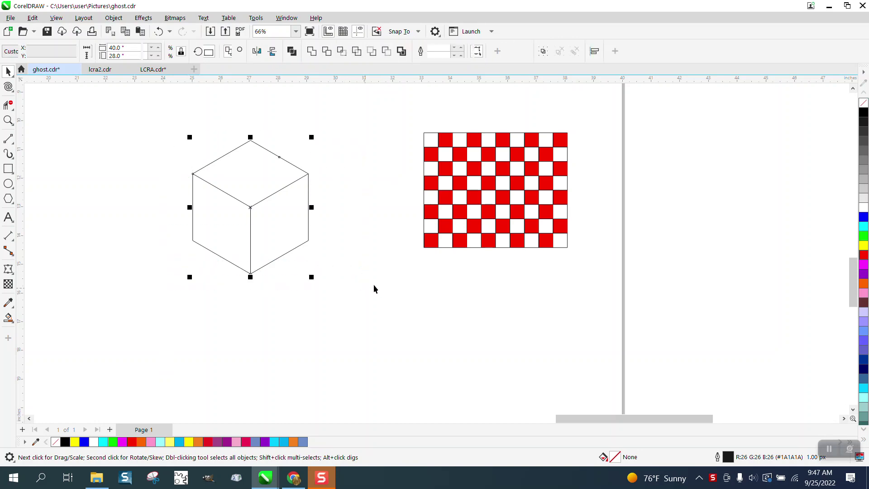
right_click(863, 218)
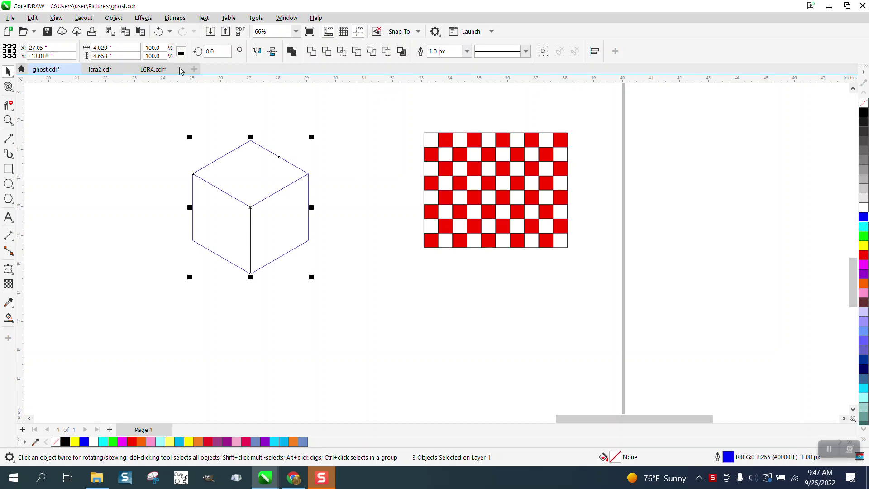
click(114, 18)
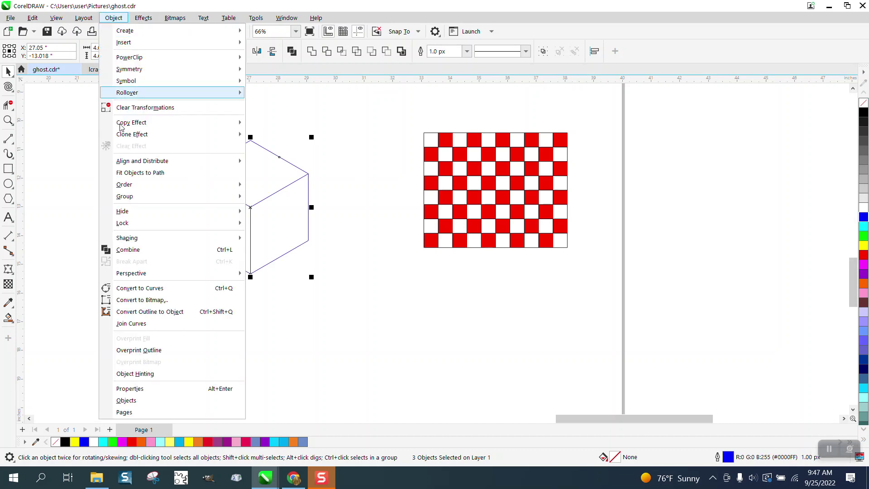
mouse_move(134, 187)
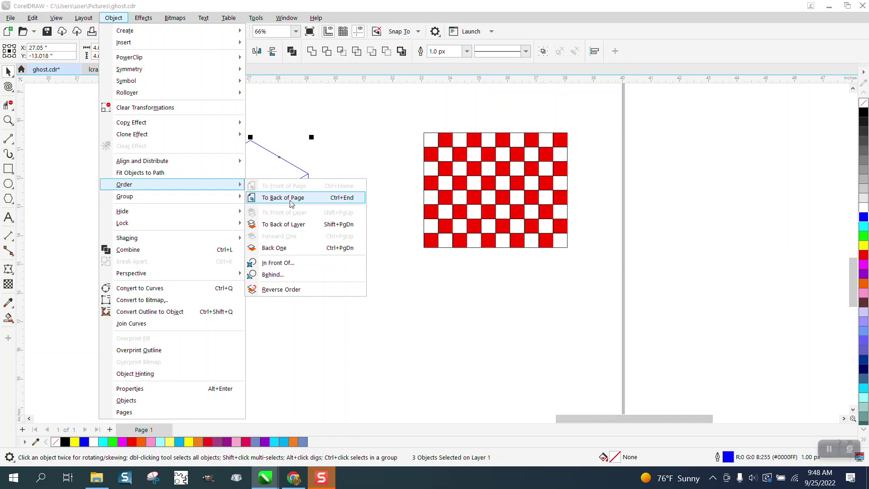
click(292, 198)
Duplicate the checkerboard and place one copy overlapping the cube's lower-right side.
click(480, 169)
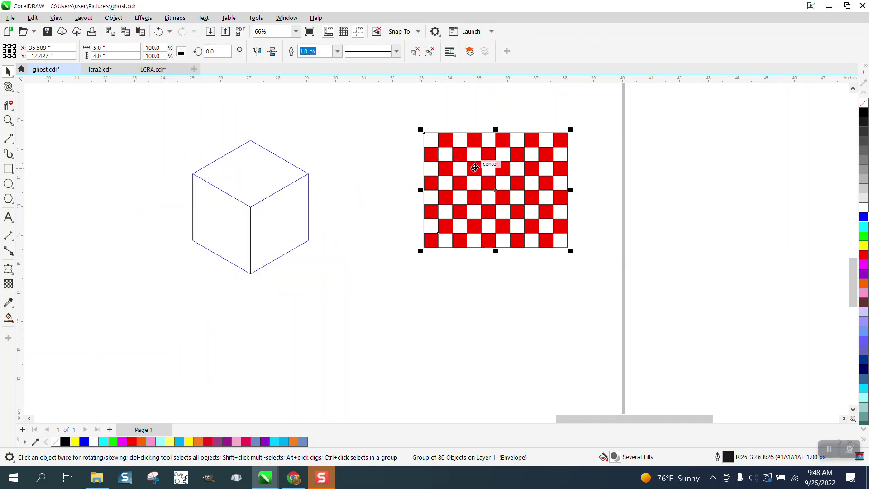
drag(480, 168, 435, 209)
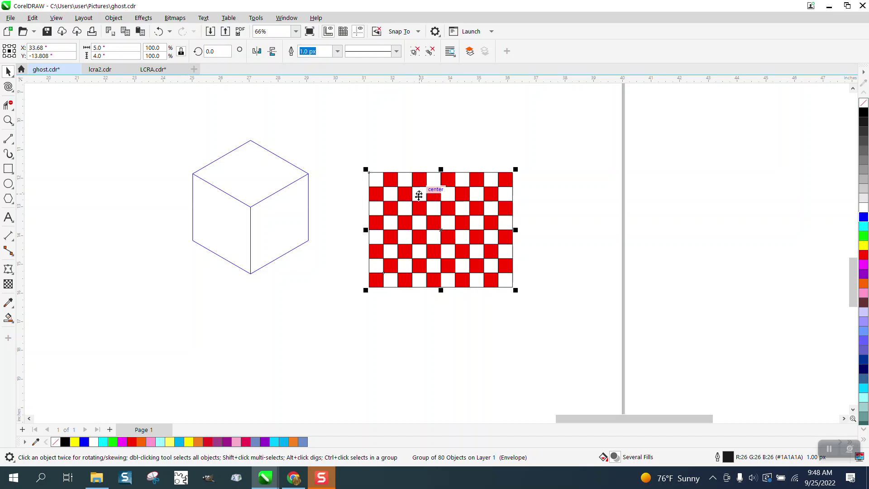
drag(448, 227, 752, 271)
drag(501, 249, 369, 274)
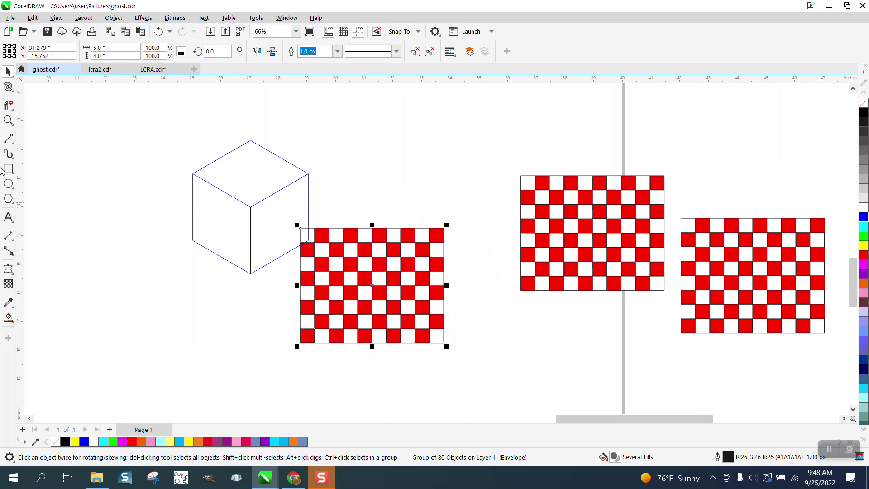
Envelope-fit a checkerboard onto the cube's right face, corners snapped to its edges.
click(8, 269)
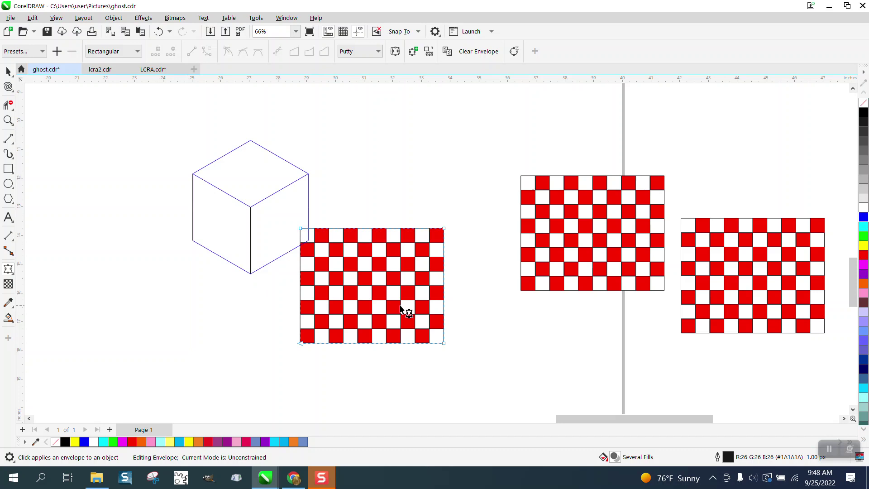
click(8, 71)
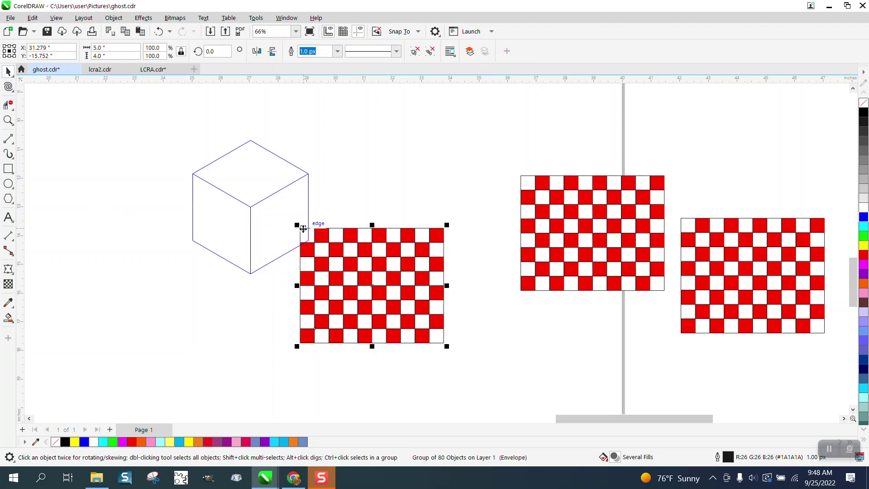
drag(290, 230, 239, 209)
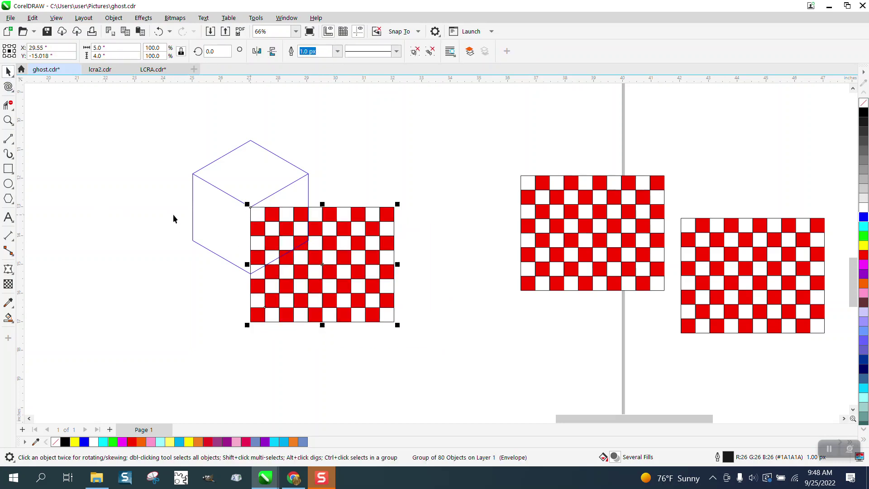
click(9, 269)
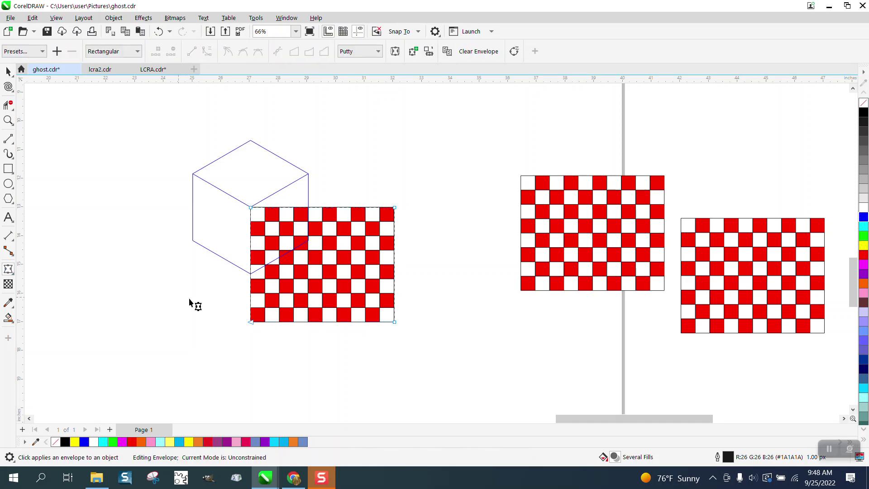
drag(252, 322, 251, 274)
drag(395, 209, 309, 174)
drag(395, 323, 308, 242)
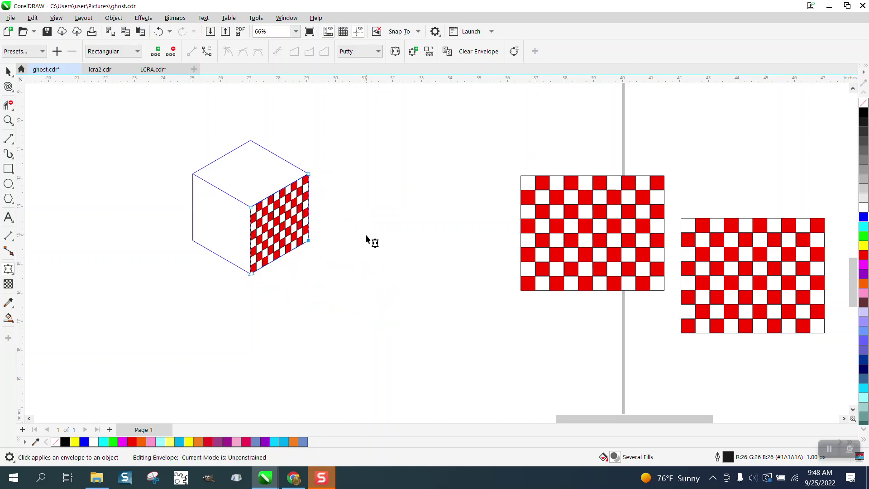
click(8, 71)
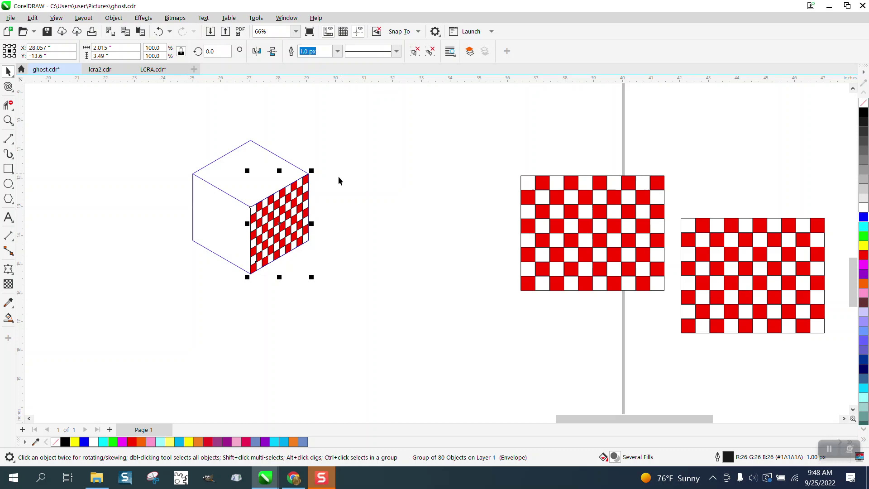
Mirror a copy of the right-face checkerboard onto the cube's left face.
click(306, 206)
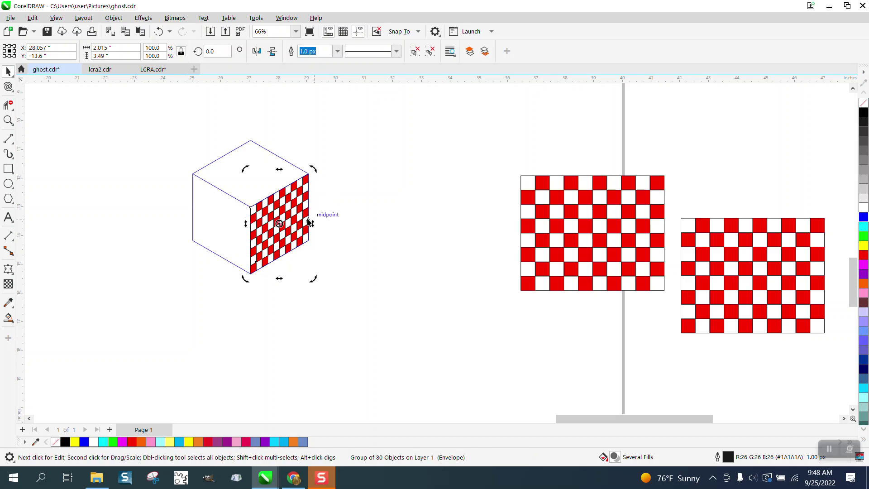
drag(308, 220, 305, 219)
click(158, 31)
drag(312, 223, 189, 223)
click(135, 196)
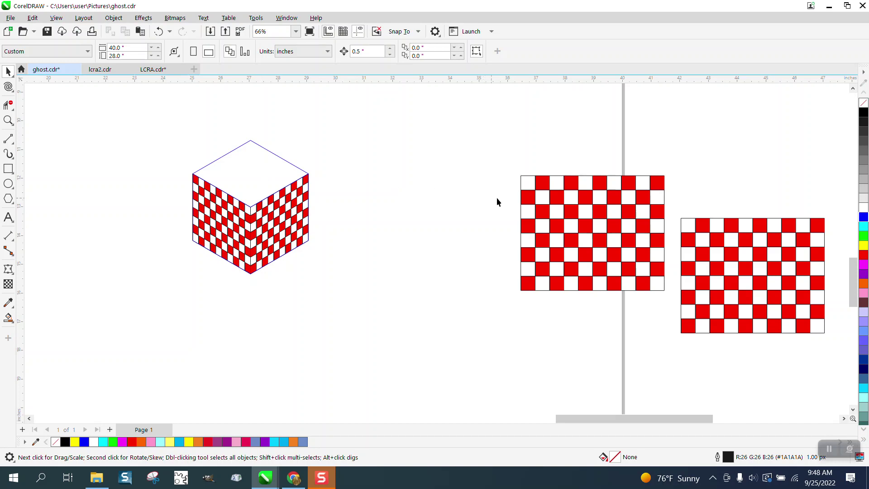
Move the spare checkerboard beside the cube and try an envelope on the cube outline, undoing node deletion.
drag(592, 217, 422, 174)
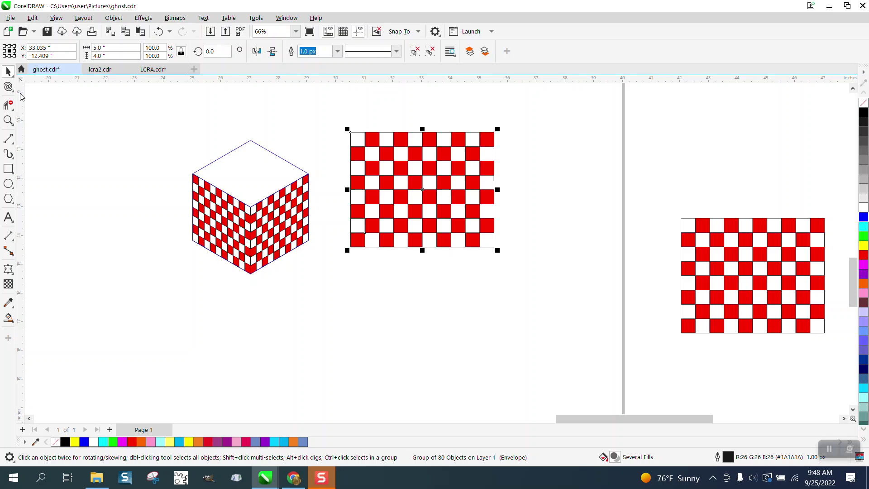
click(12, 76)
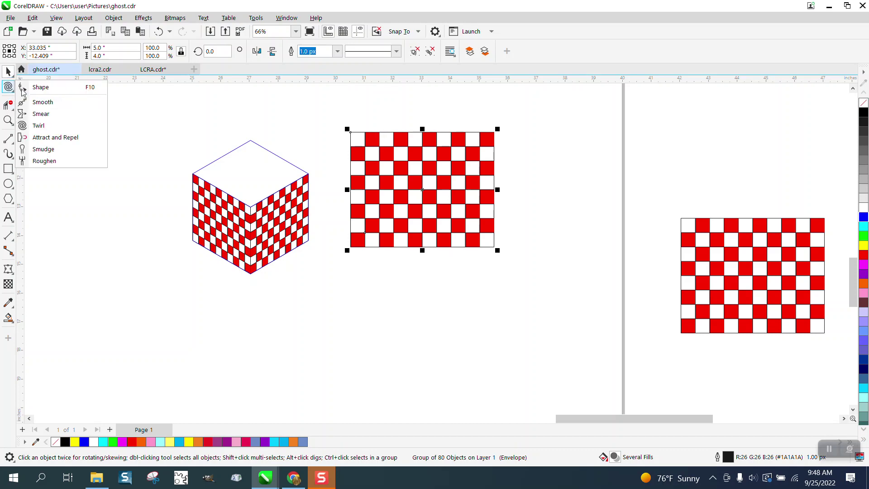
click(9, 269)
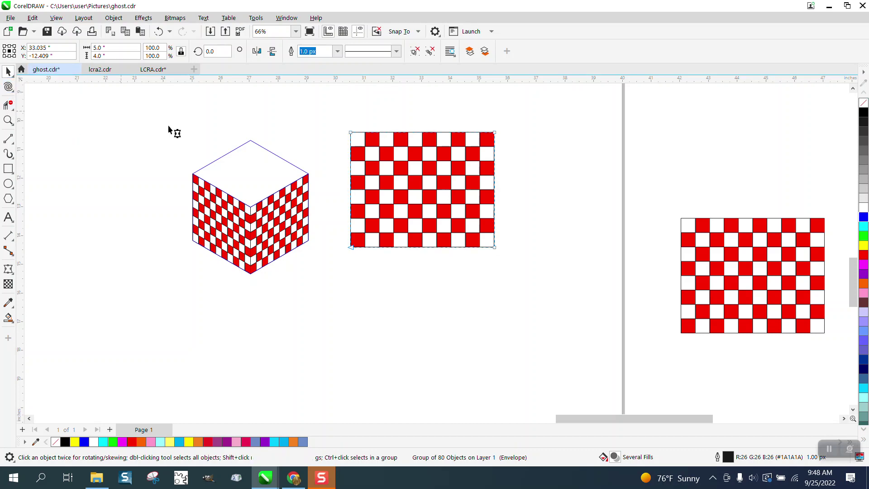
click(252, 144)
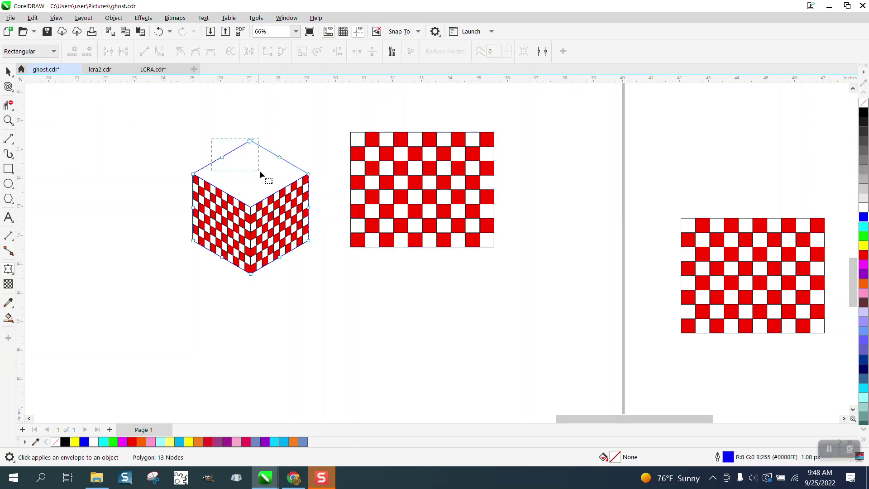
drag(259, 170, 250, 151)
key(Delete)
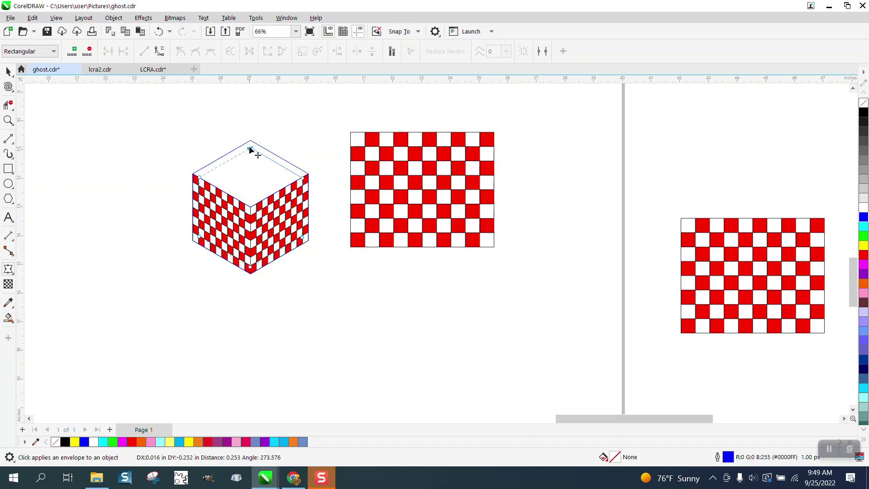
click(159, 32)
Convert the cube outline to curves and lower its top corner slightly.
click(114, 18)
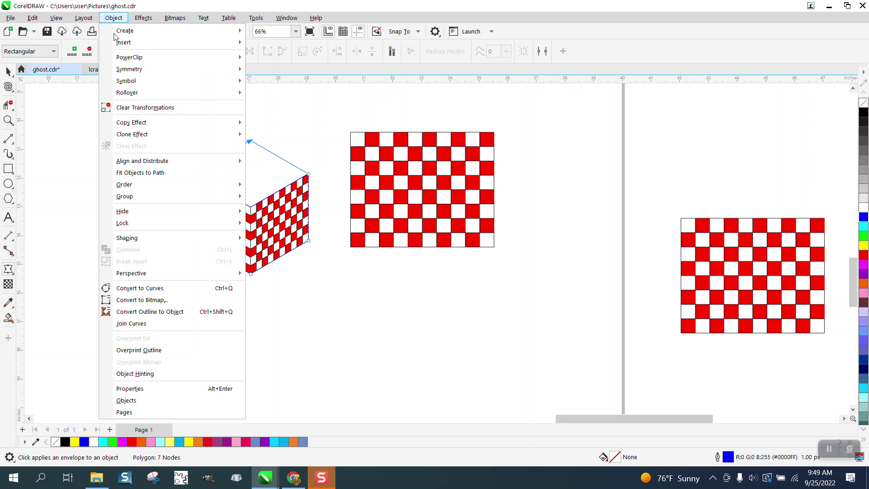
click(152, 287)
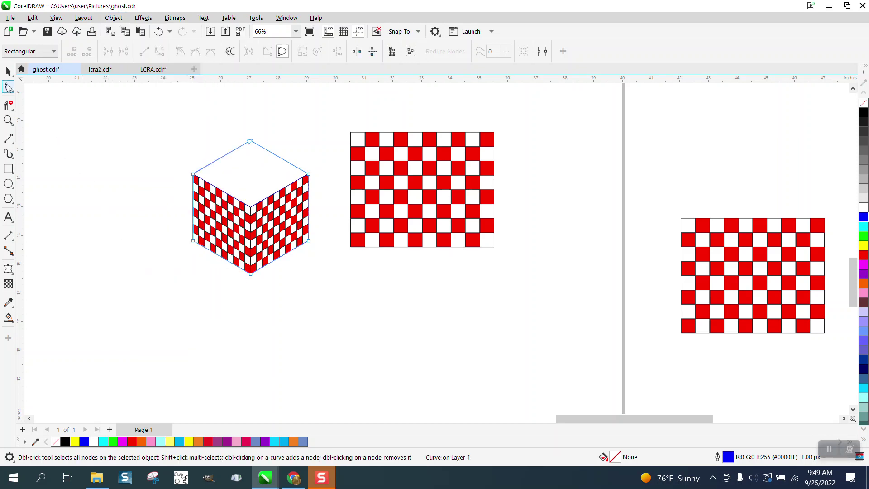
drag(251, 143, 252, 155)
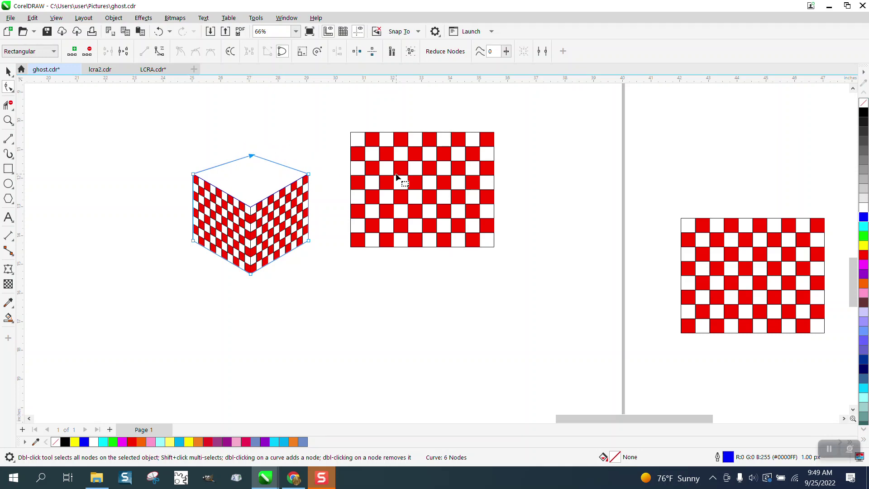
Move the spare checkerboard over the cube's top, snapping its bottom-left corner to the front top vertex.
click(402, 187)
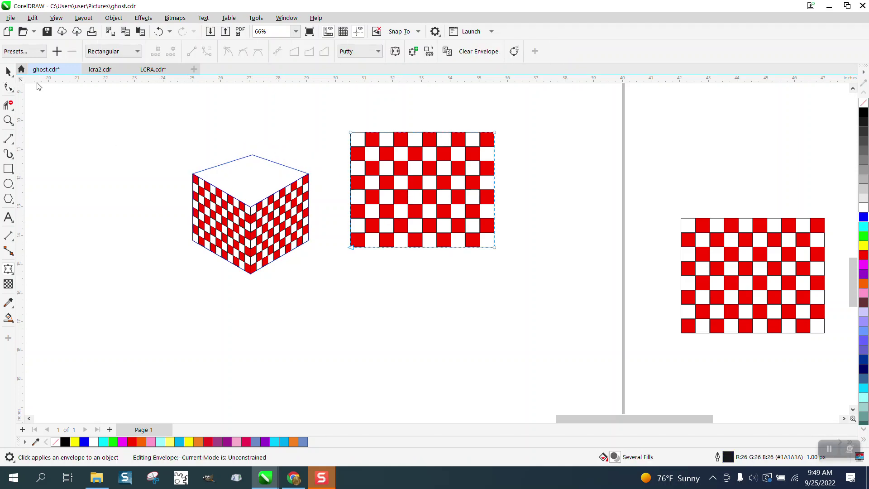
click(8, 71)
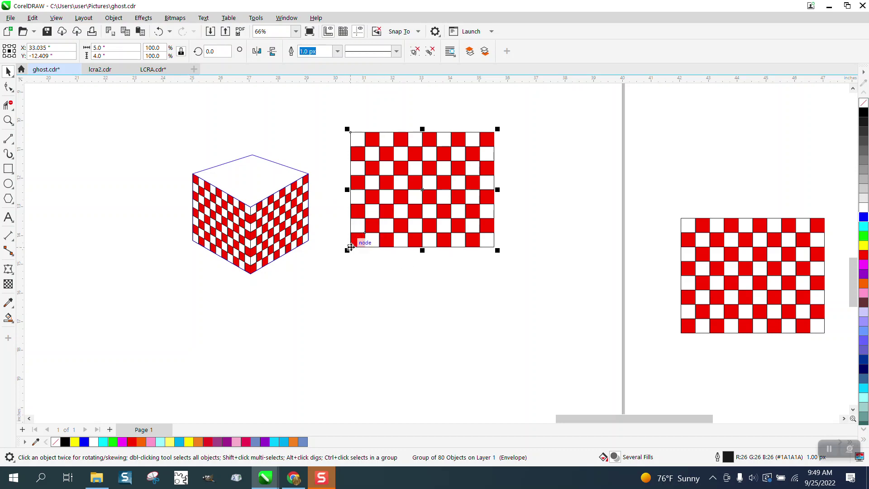
drag(358, 248, 252, 208)
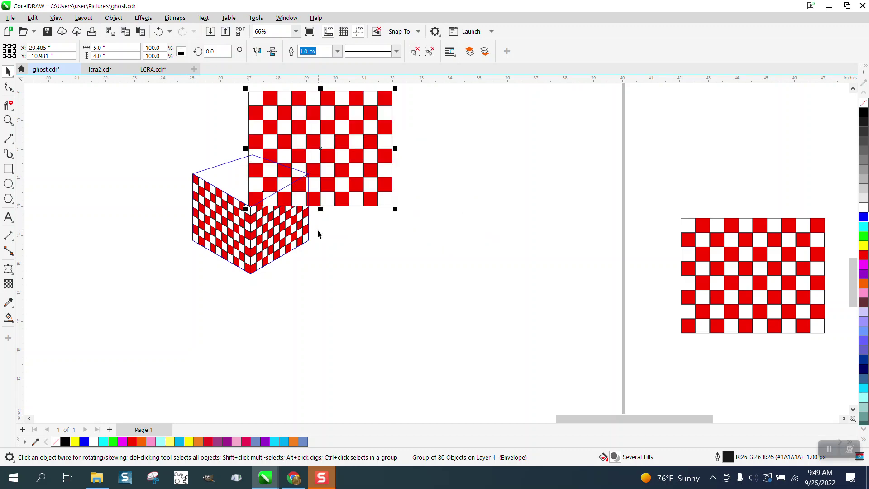
scroll(240, 286, down, 2)
click(8, 120)
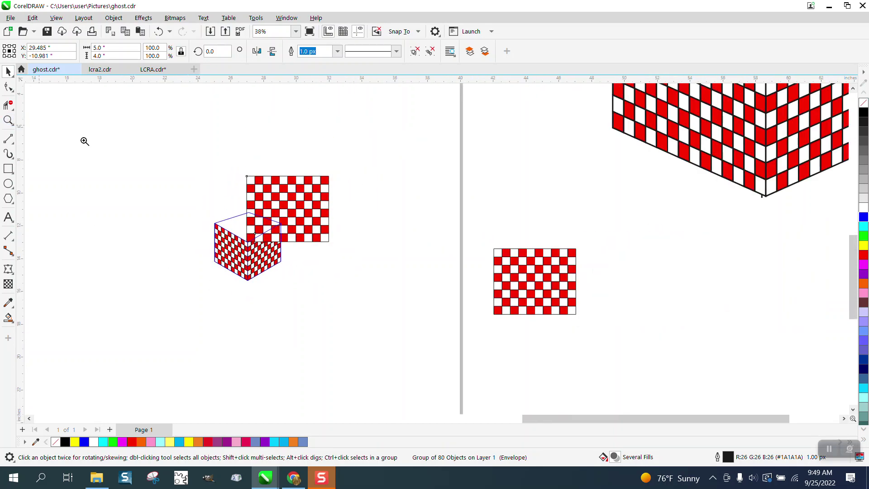
drag(171, 151, 490, 323)
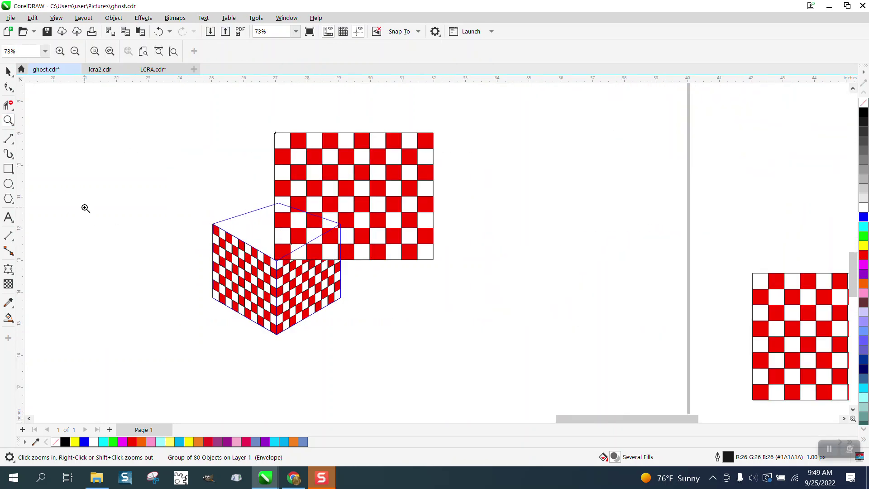
scroll(328, 282, up, 5)
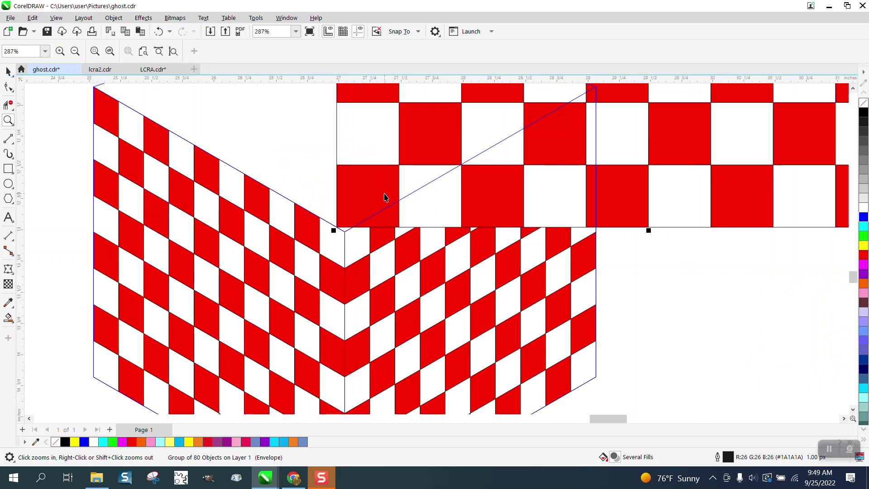
key(space)
mouse_move(337, 226)
mouse_down()
mouse_move(347, 233)
mouse_move(352, 205)
mouse_move(345, 233)
mouse_up()
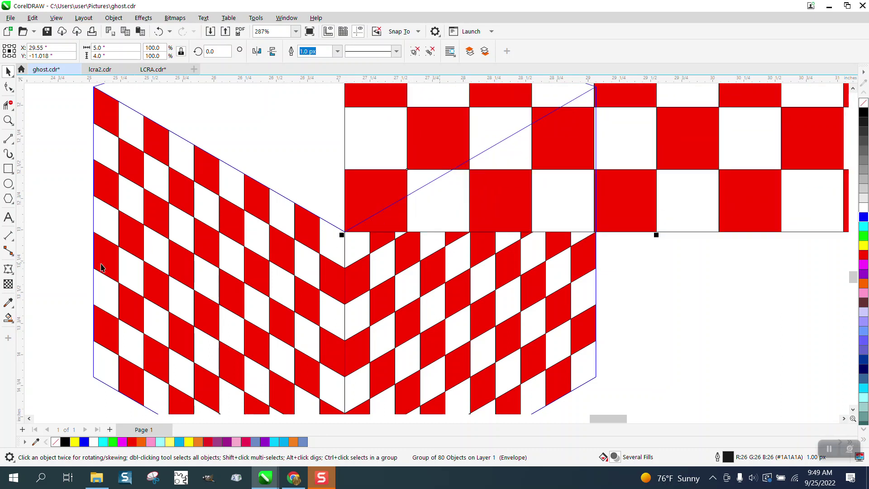
Pull the checkerboard's envelope corners onto the cube's left, top and right top-face corners.
click(8, 269)
scroll(344, 317, down, 4)
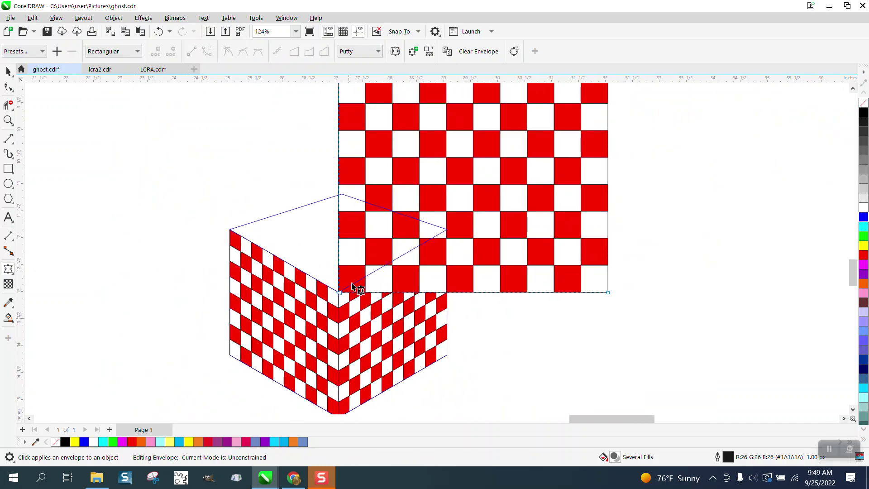
scroll(357, 217, down, 2)
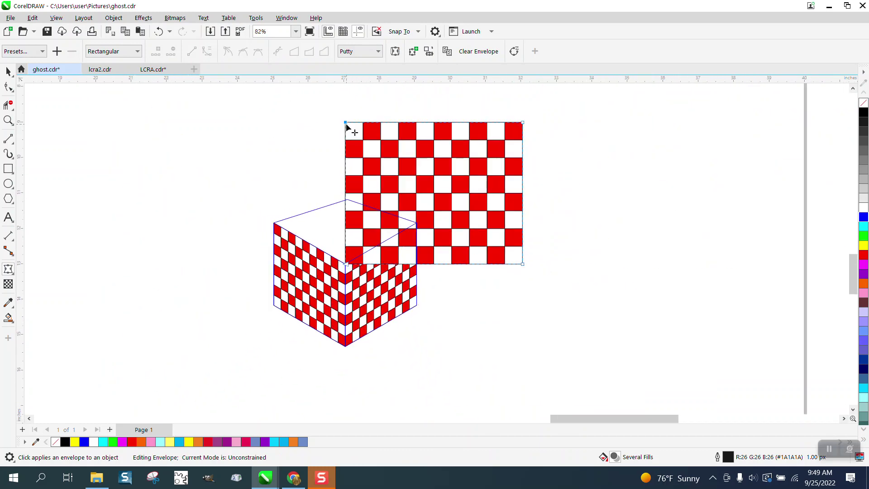
drag(346, 125, 275, 224)
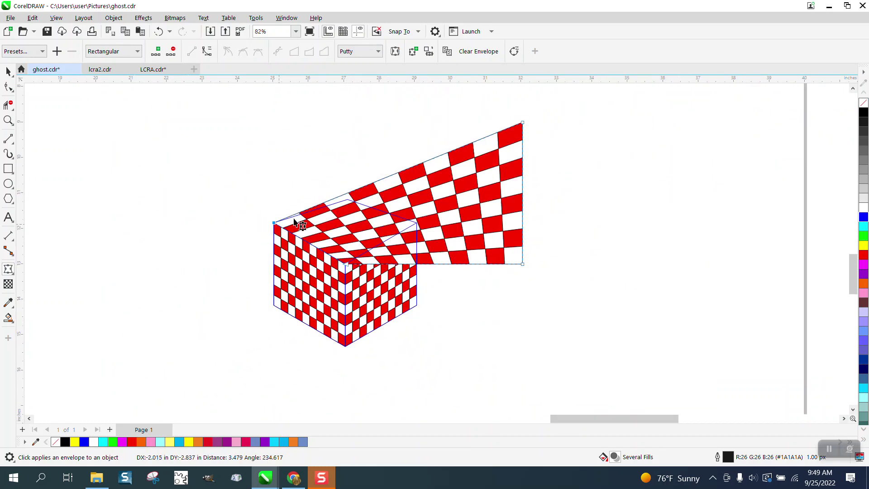
drag(523, 123, 348, 199)
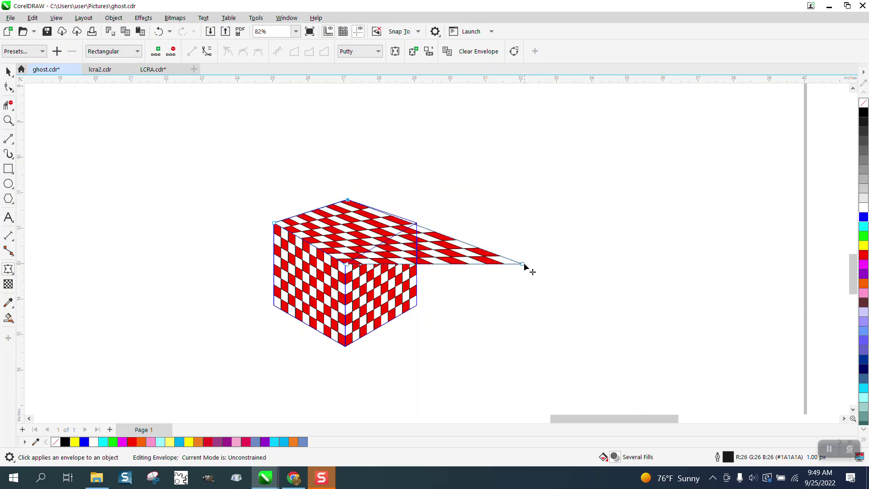
drag(523, 265, 419, 225)
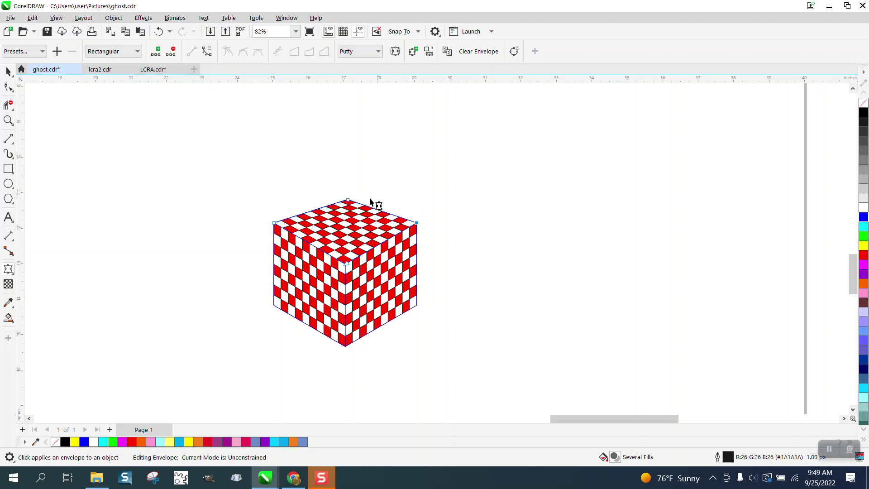
click(7, 121)
drag(267, 188, 562, 387)
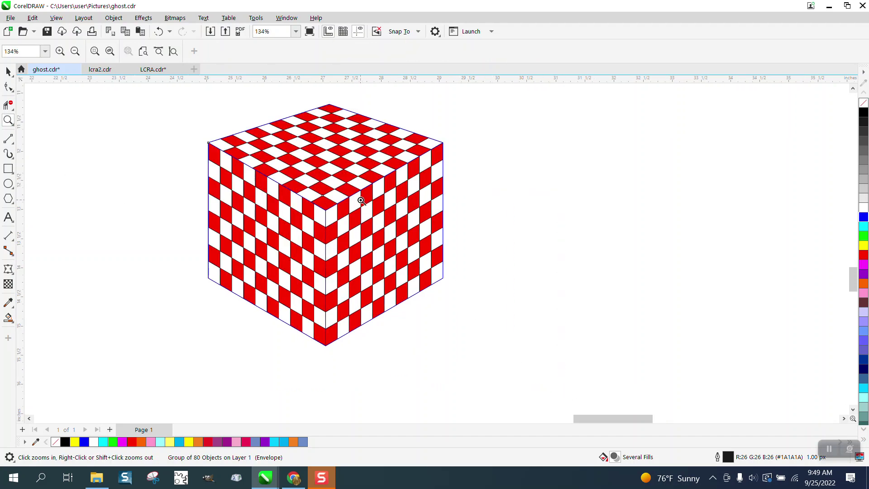
scroll(340, 226, down, 1)
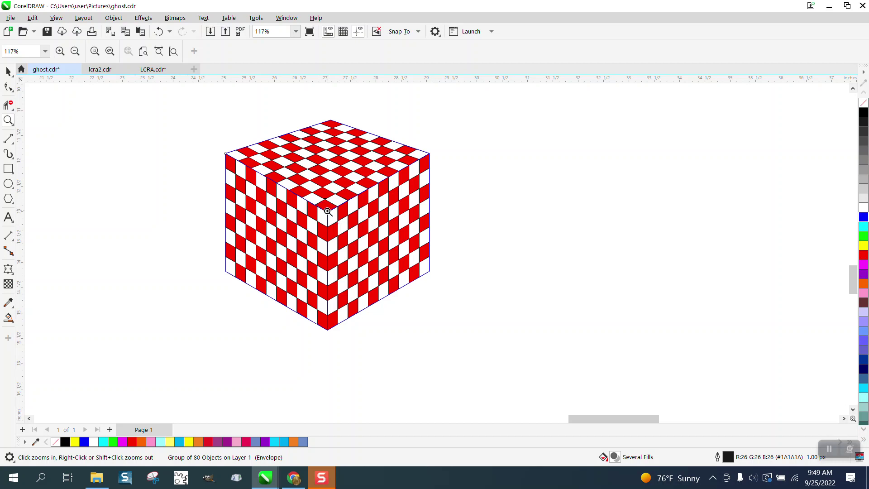
Undo the top-face warp step by step until the checkerboard is flat again.
click(158, 32)
click(159, 32)
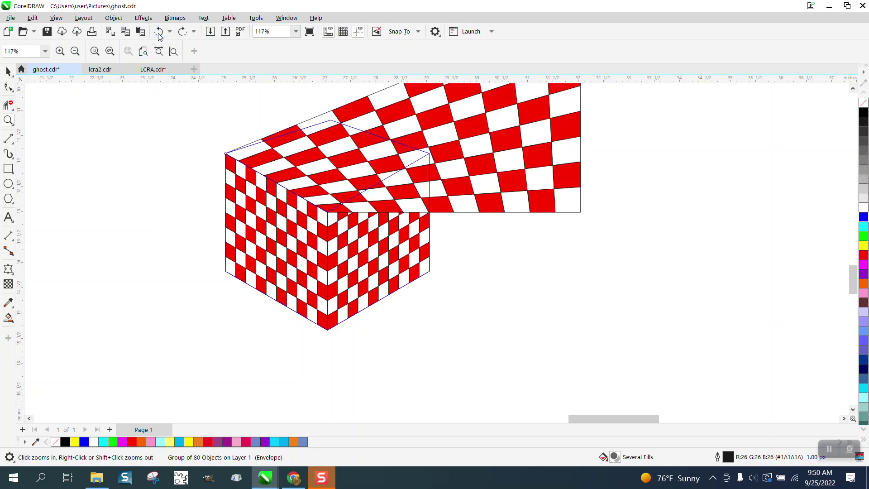
click(158, 32)
click(159, 33)
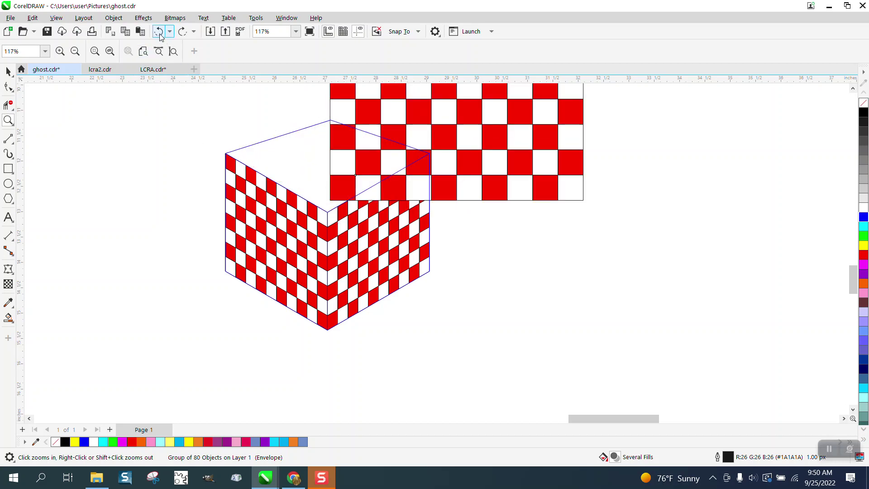
click(159, 32)
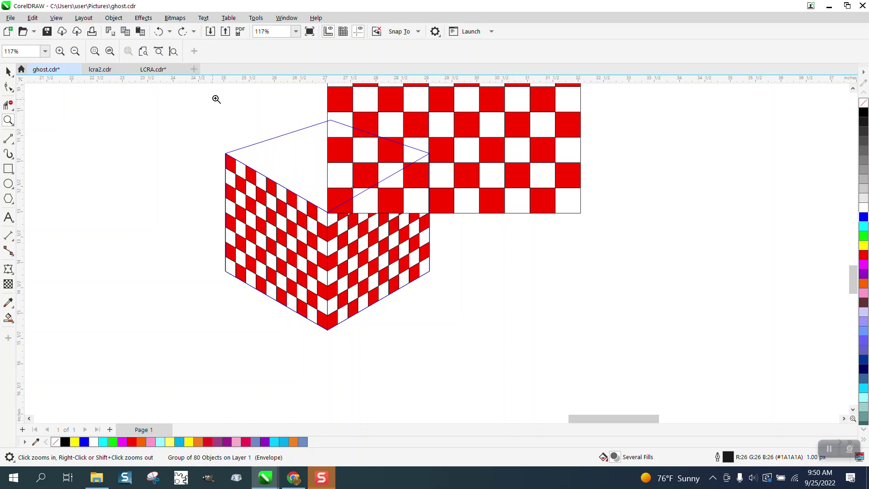
click(165, 31)
click(165, 33)
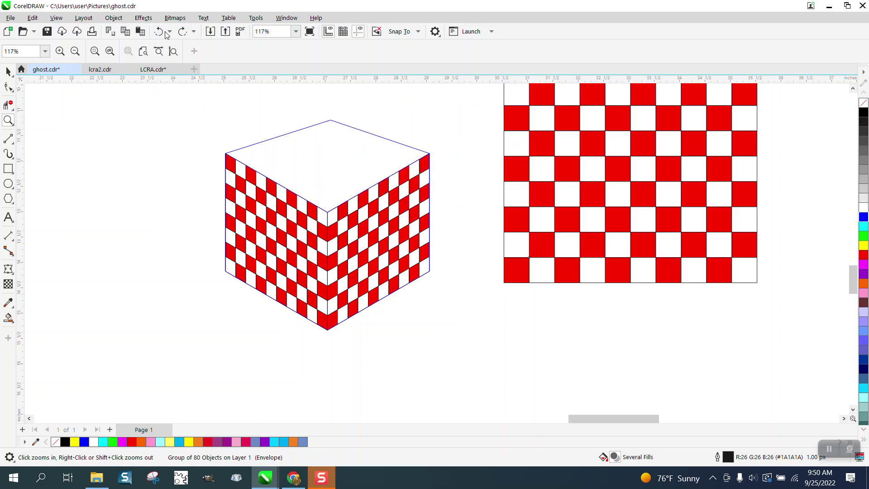
click(166, 33)
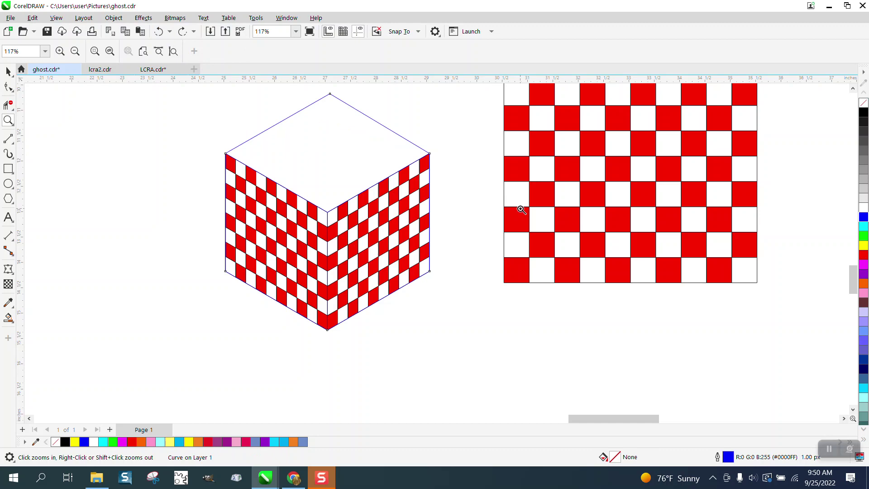
click(532, 227)
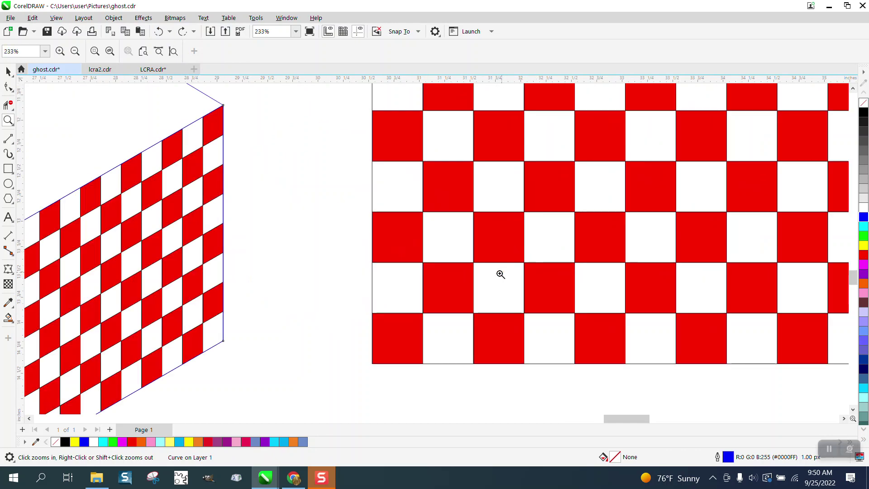
right_click(480, 260)
Drag the flat checkerboard so its bottom-left corner snaps onto the cube's middle corner.
click(9, 72)
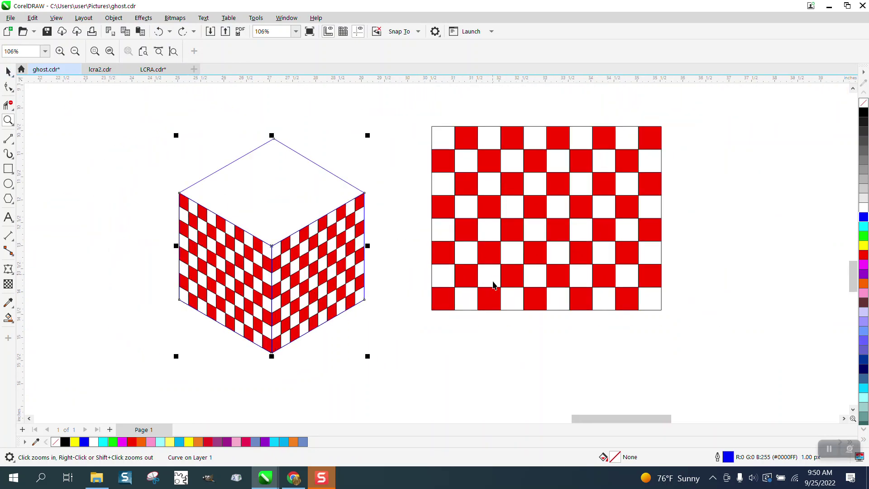
click(448, 304)
drag(431, 310, 272, 247)
Envelope the checkerboard's top-left, bottom-right and top-right corners onto the cube's top-face corners.
scroll(409, 281, down, 2)
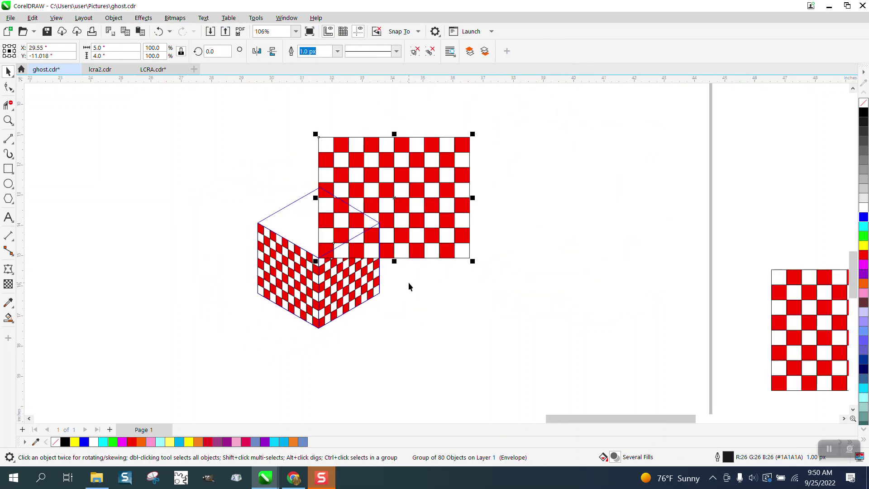
click(8, 269)
drag(331, 158, 278, 231)
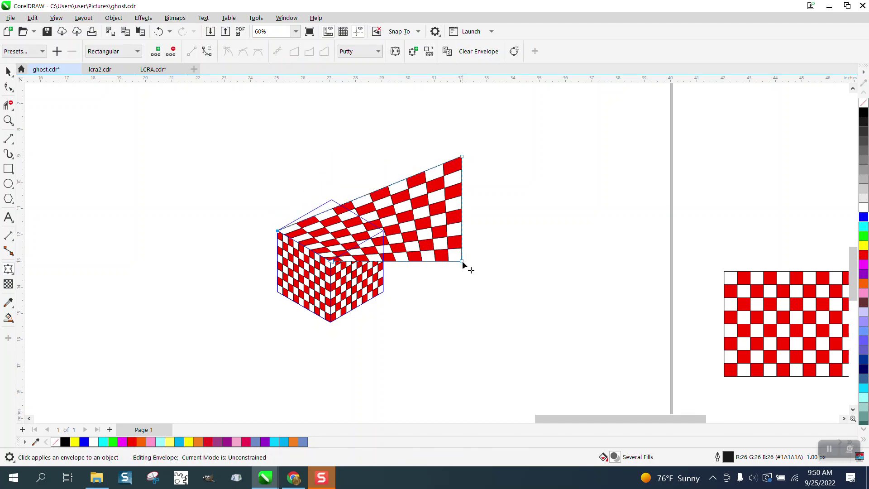
drag(462, 261, 384, 231)
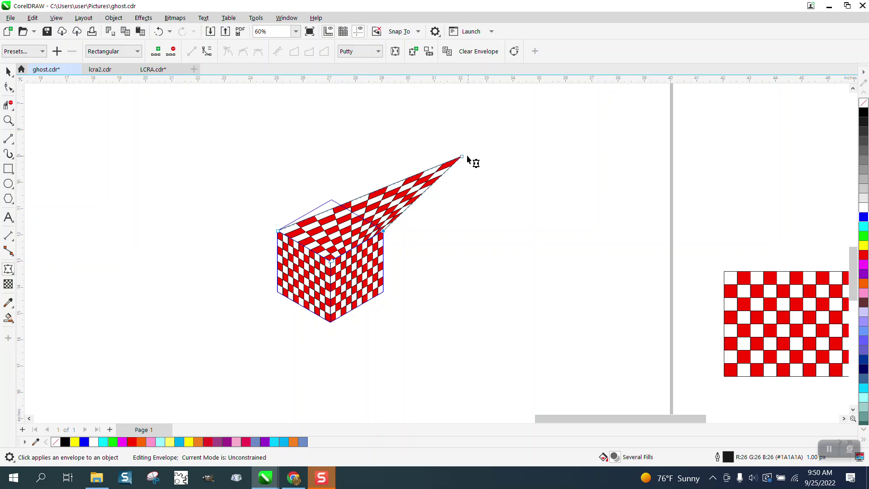
drag(462, 156, 332, 199)
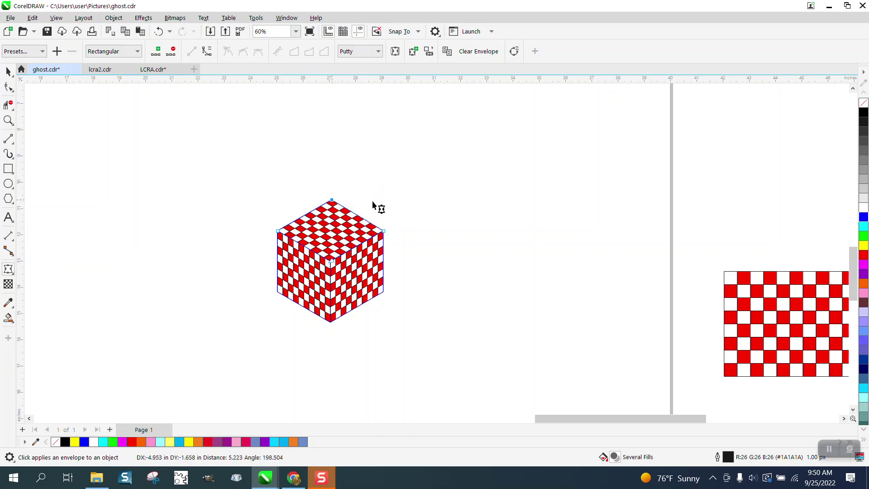
click(9, 120)
drag(261, 181, 343, 258)
Move the hexagon outline off to the right of the cube.
key(space)
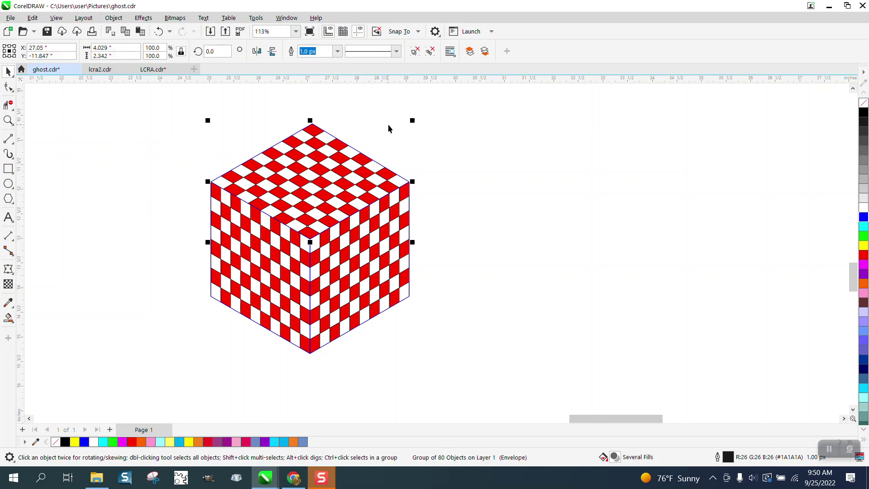
click(412, 181)
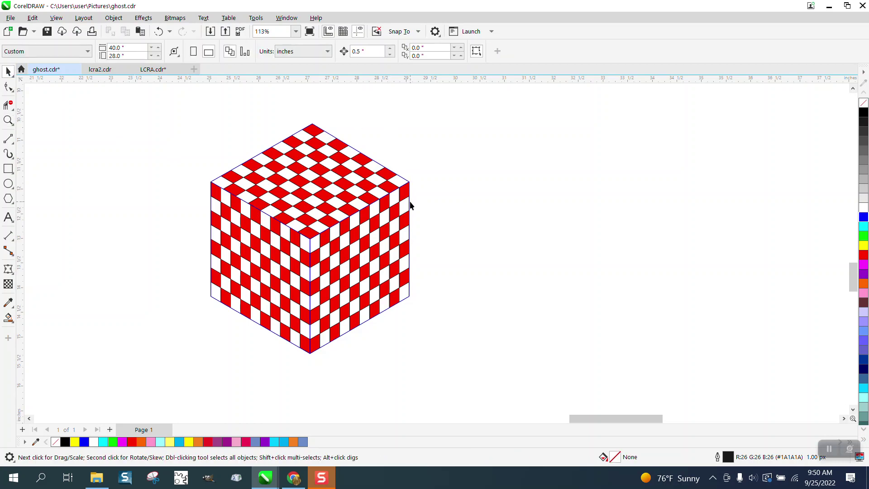
click(411, 205)
drag(410, 202, 730, 233)
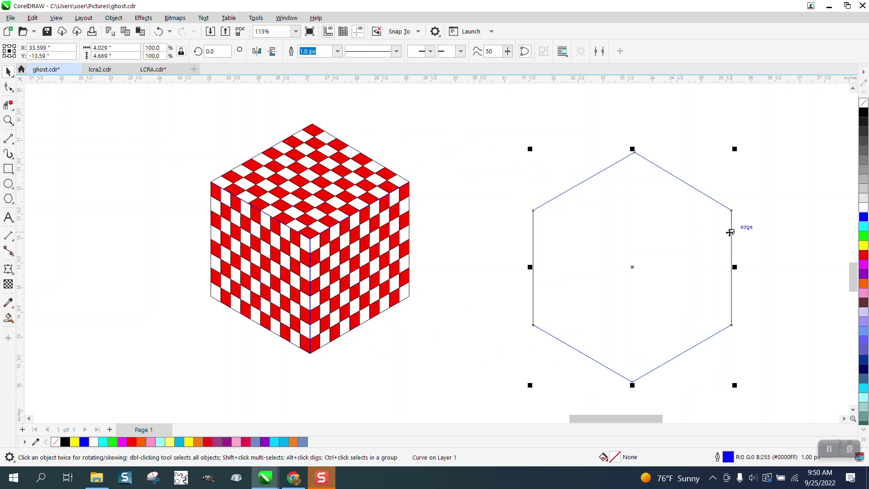
Give all the cube's pieces black 10.0 px outlines.
drag(193, 101, 501, 345)
right_click(865, 104)
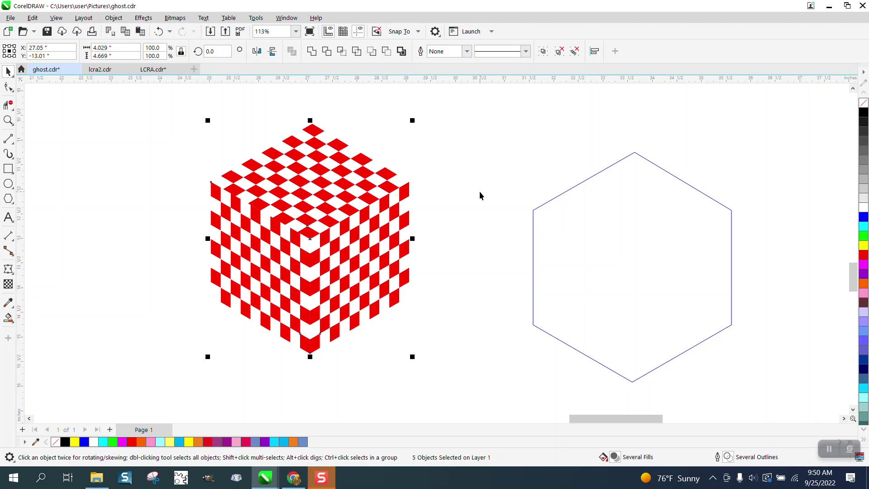
right_click(864, 116)
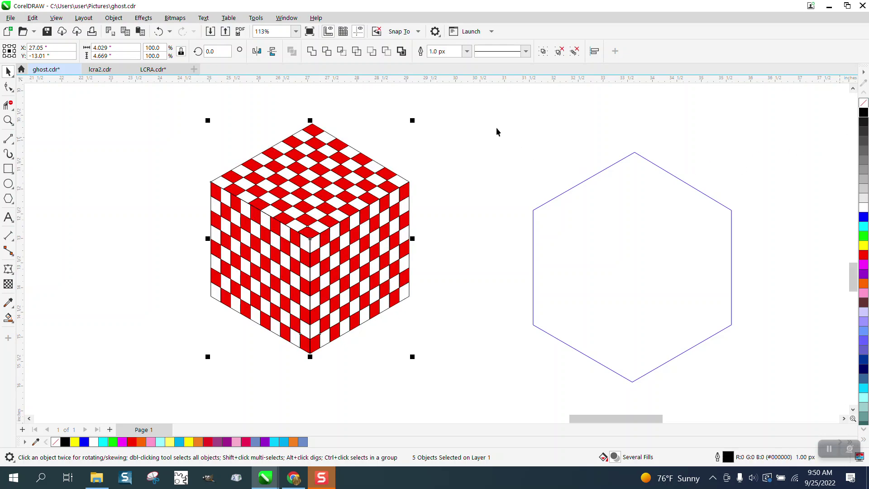
click(466, 51)
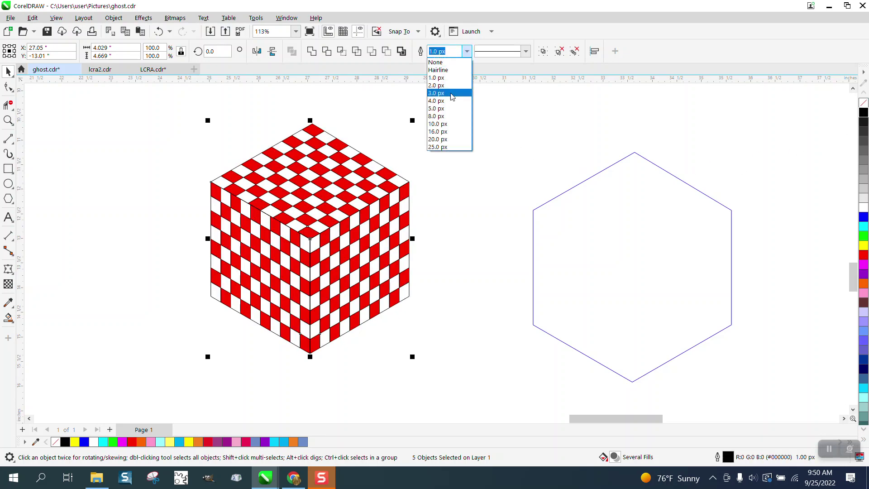
click(444, 124)
scroll(445, 123, down, 2)
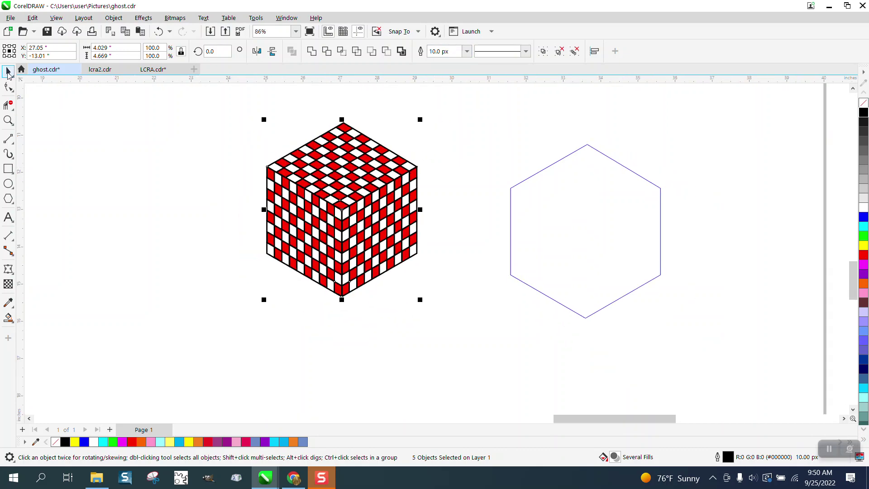
drag(236, 103, 495, 331)
click(8, 120)
drag(236, 119, 518, 320)
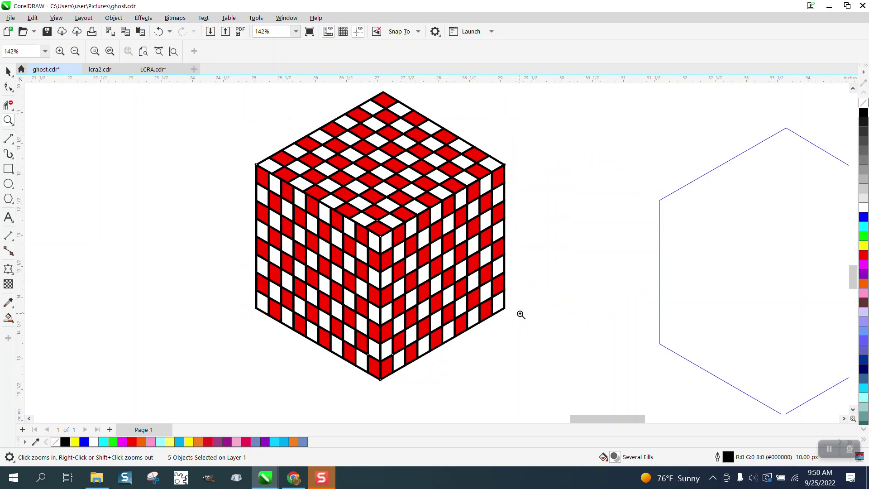